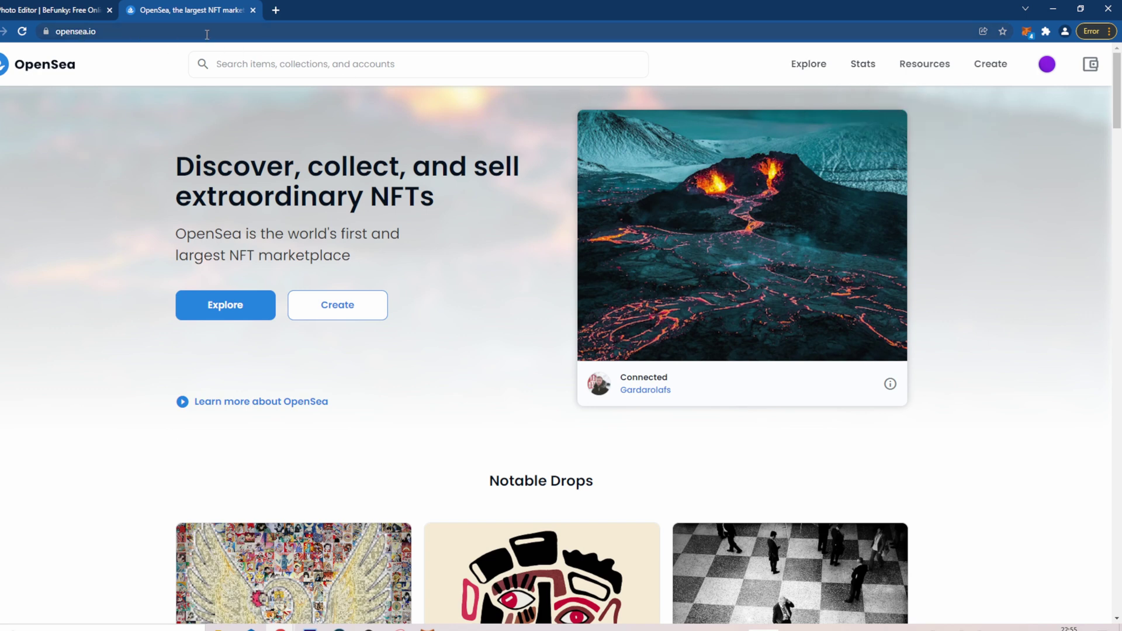
- Start creating a new NFT item and sign the wallet's sign-in request for OpenSea
{"action": "left_click", "coordinate": [997, 67]}
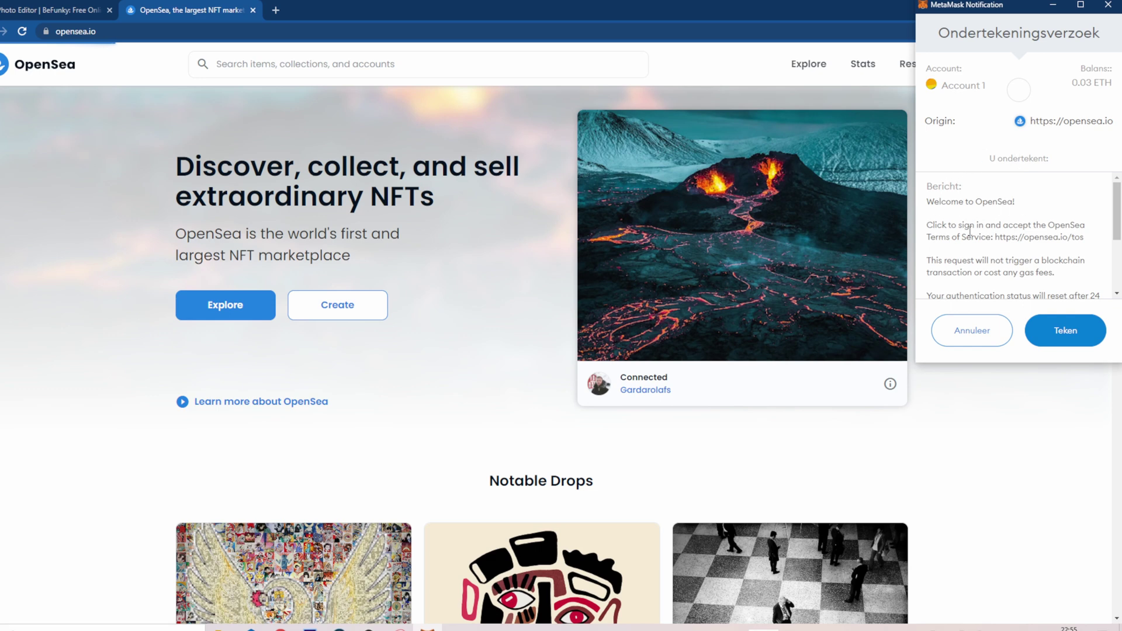
{"action": "left_click", "coordinate": [1065, 328]}
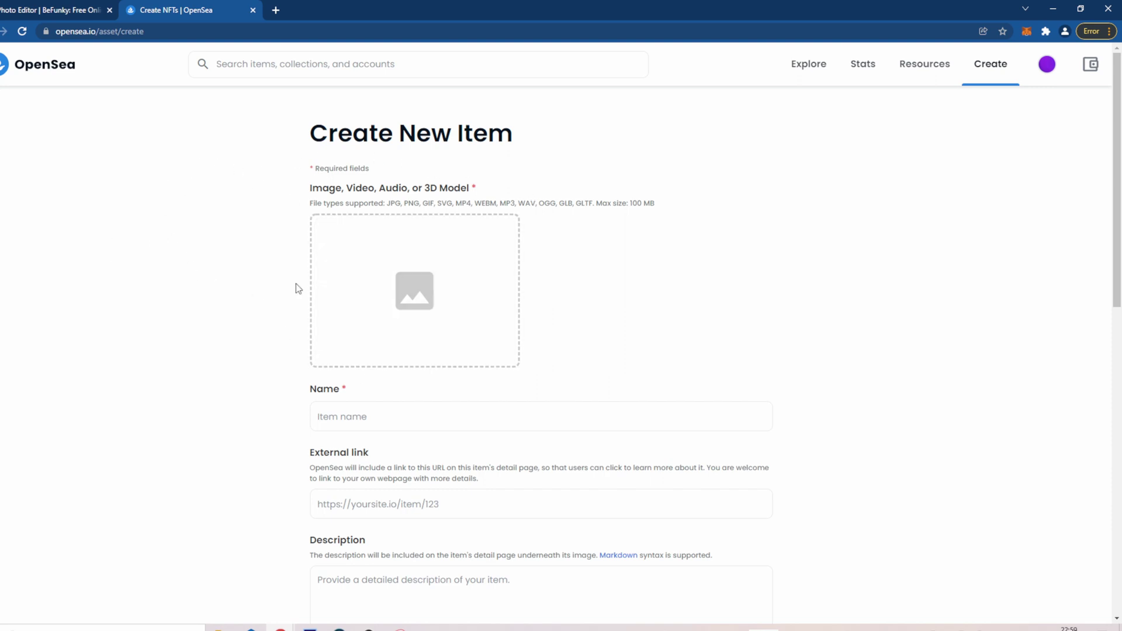
- Upload the dog photo as the item's image and name the item "Jax Ready For Take Off"
{"action": "left_click_drag", "start_coordinate": [214, 234], "coordinate": [461, 251]}
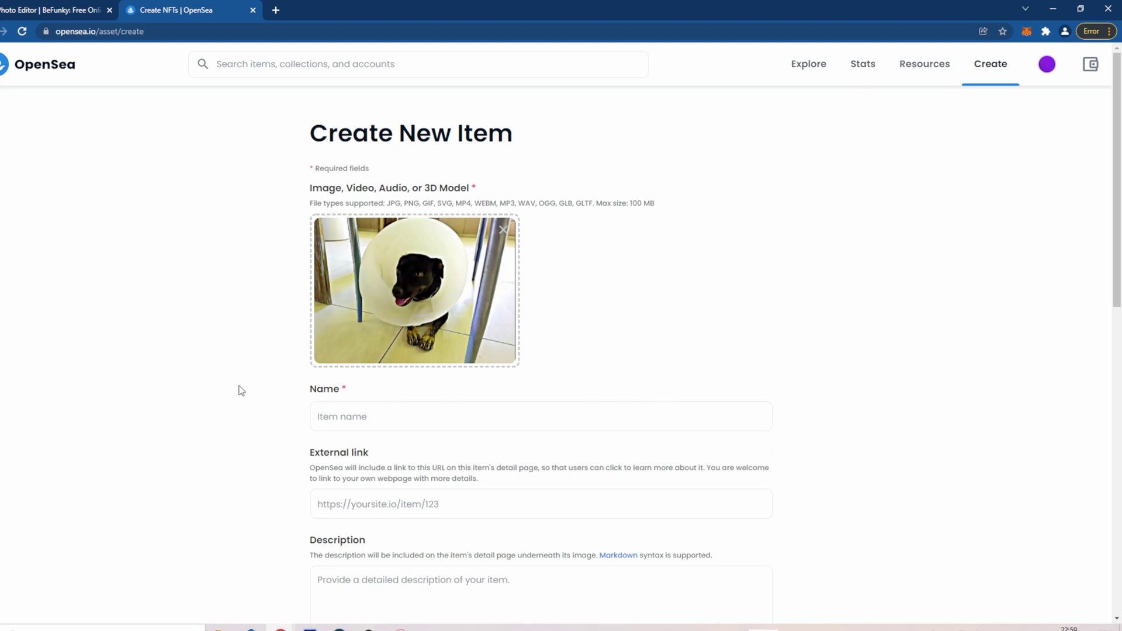
{"action": "left_click", "coordinate": [332, 418]}
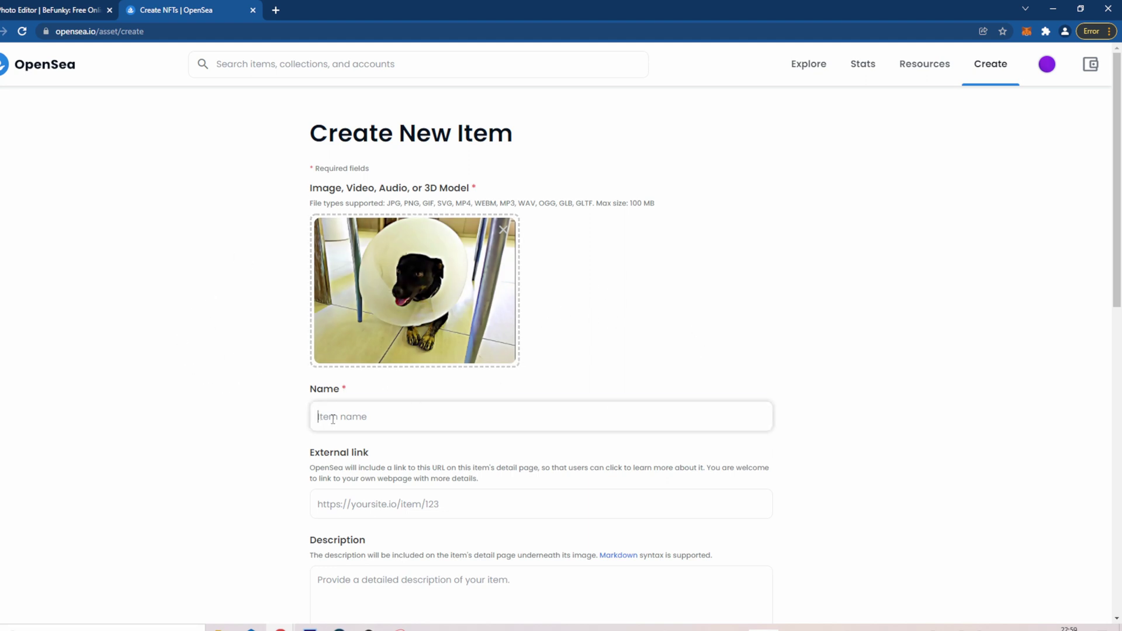
{"action": "type", "text": "Jax Ready For Take Off"}
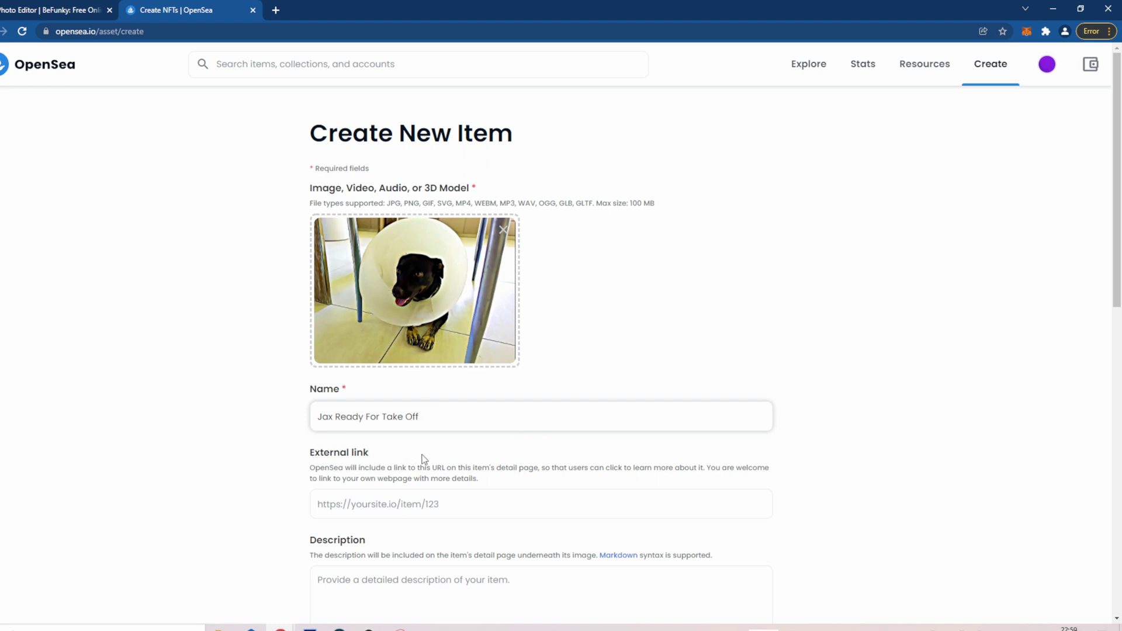
- Enter the item description "Jax is ready to go to spaces after months of hard training."
{"action": "left_click", "coordinate": [380, 504]}
{"action": "scroll", "coordinate": [245, 494], "scroll_direction": "down", "scroll_amount": 2}
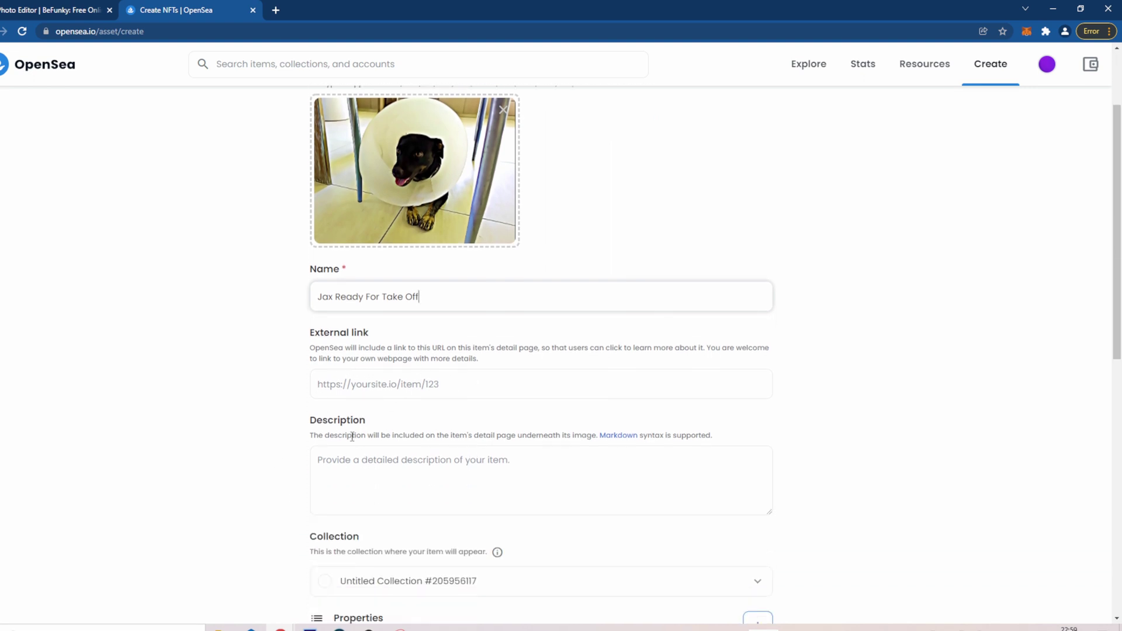
{"action": "left_click", "coordinate": [336, 462]}
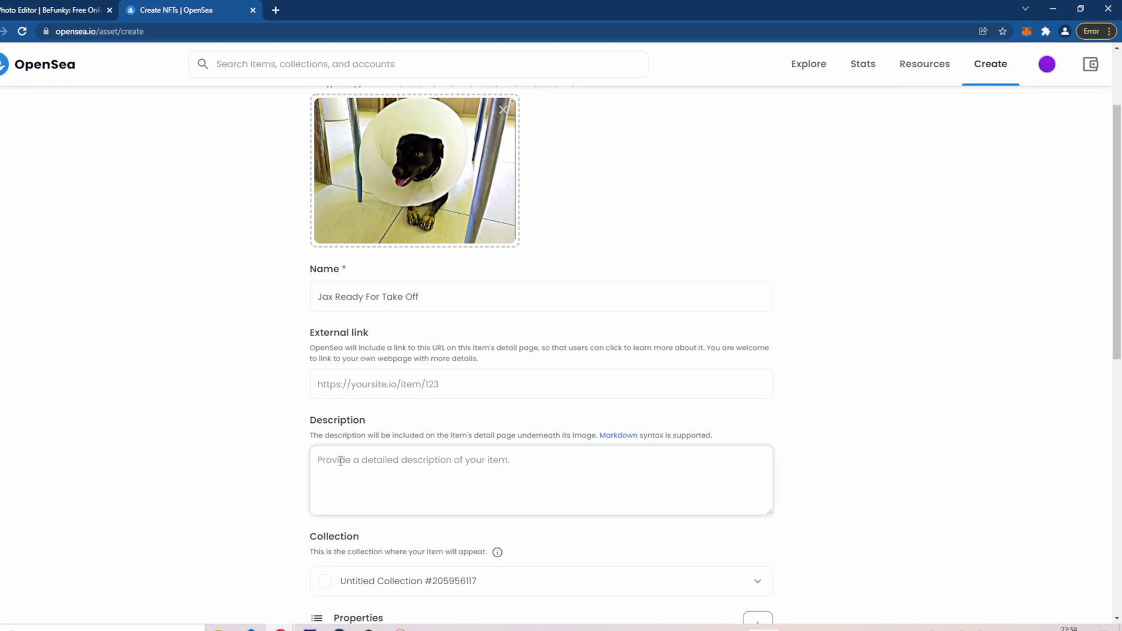
{"action": "type", "text": "Jax "}
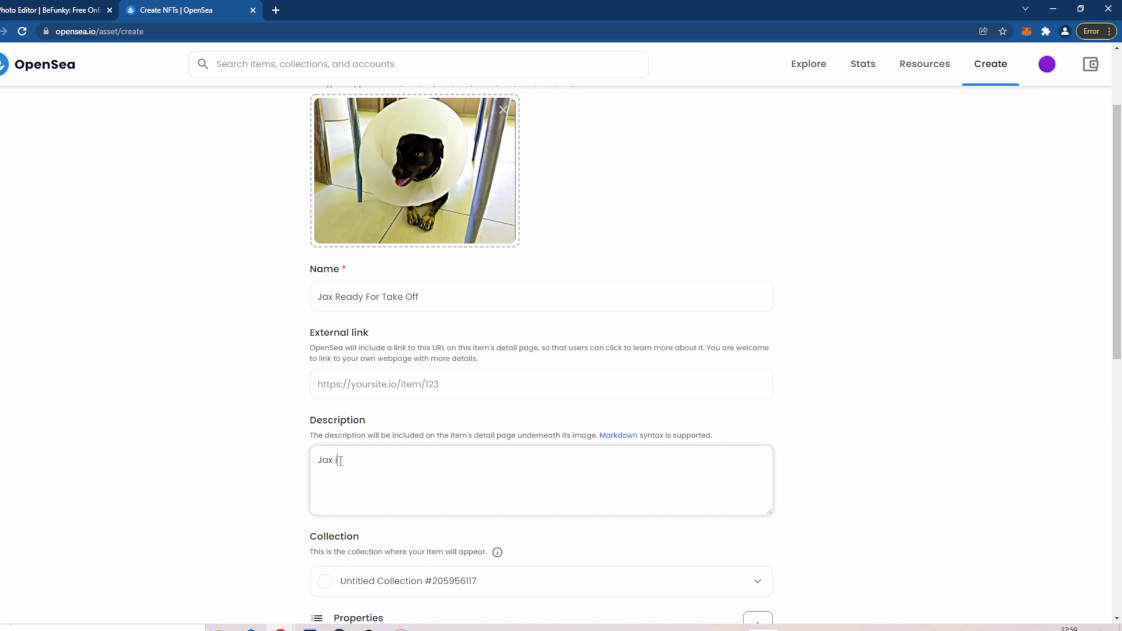
{"action": "type", "text": "is ready to go to spcae"}
{"action": "key", "text": "BackSpace"}
{"action": "key", "text": "BackSpace"}
{"action": "type", "text": "aces after"}
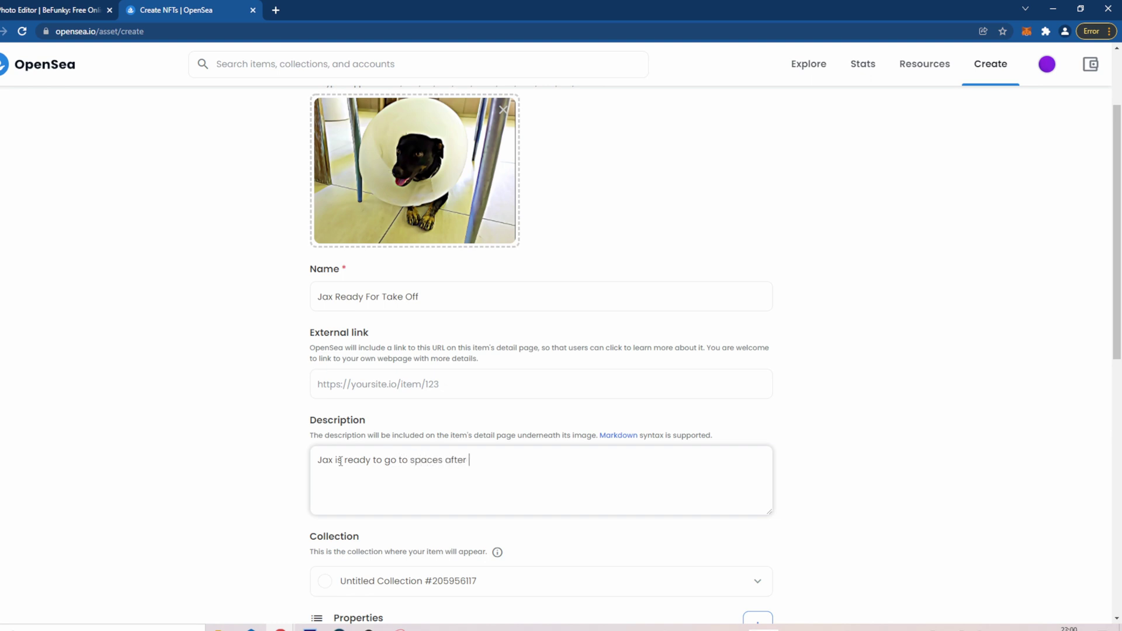
{"action": "type", "text": " months of hard training."}
- Set the item's blockchain to Polygon
{"action": "scroll", "coordinate": [225, 350], "scroll_direction": "down", "scroll_amount": 5}
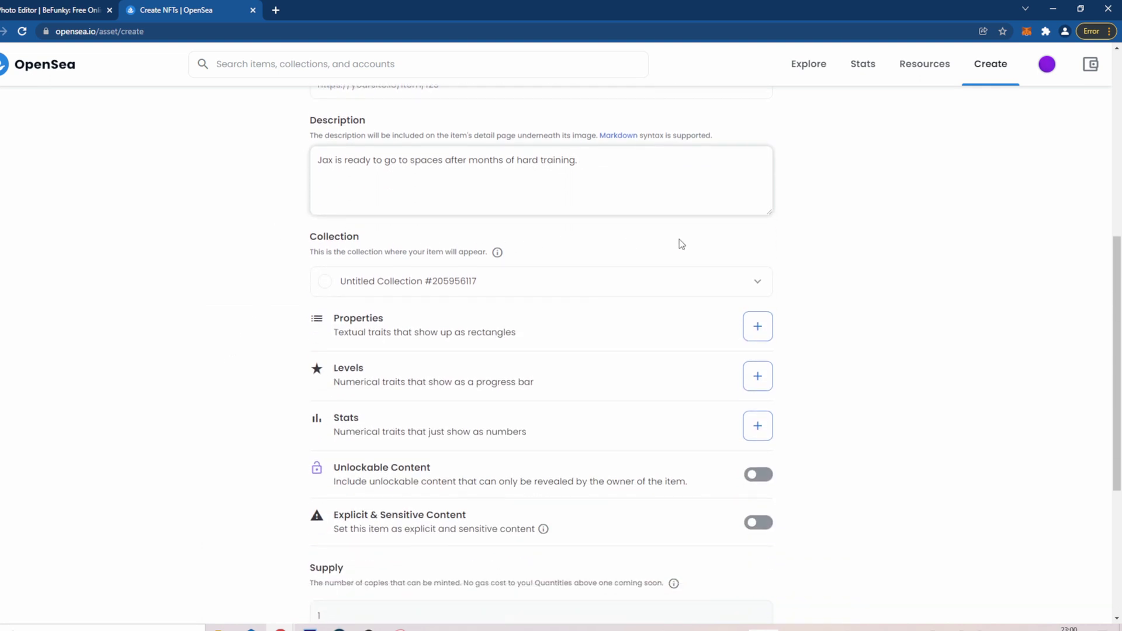
{"action": "scroll", "coordinate": [310, 257], "scroll_direction": "up", "scroll_amount": 5}
{"action": "scroll", "coordinate": [310, 273], "scroll_direction": "up", "scroll_amount": 1}
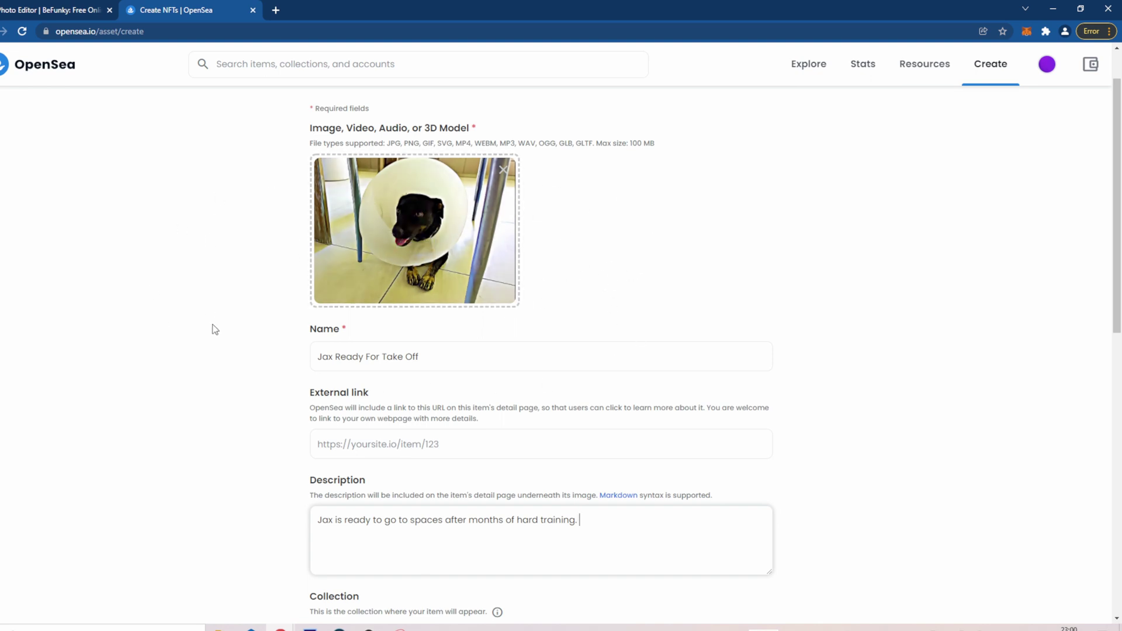
{"action": "scroll", "coordinate": [251, 263], "scroll_direction": "down", "scroll_amount": 5}
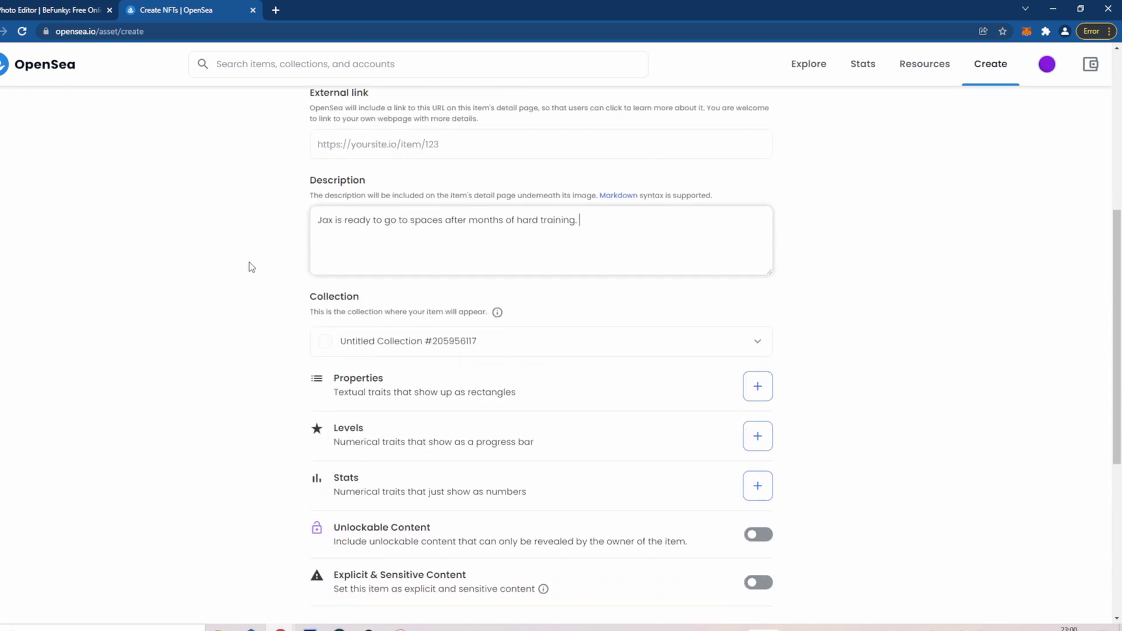
{"action": "scroll", "coordinate": [601, 316], "scroll_direction": "down", "scroll_amount": 2}
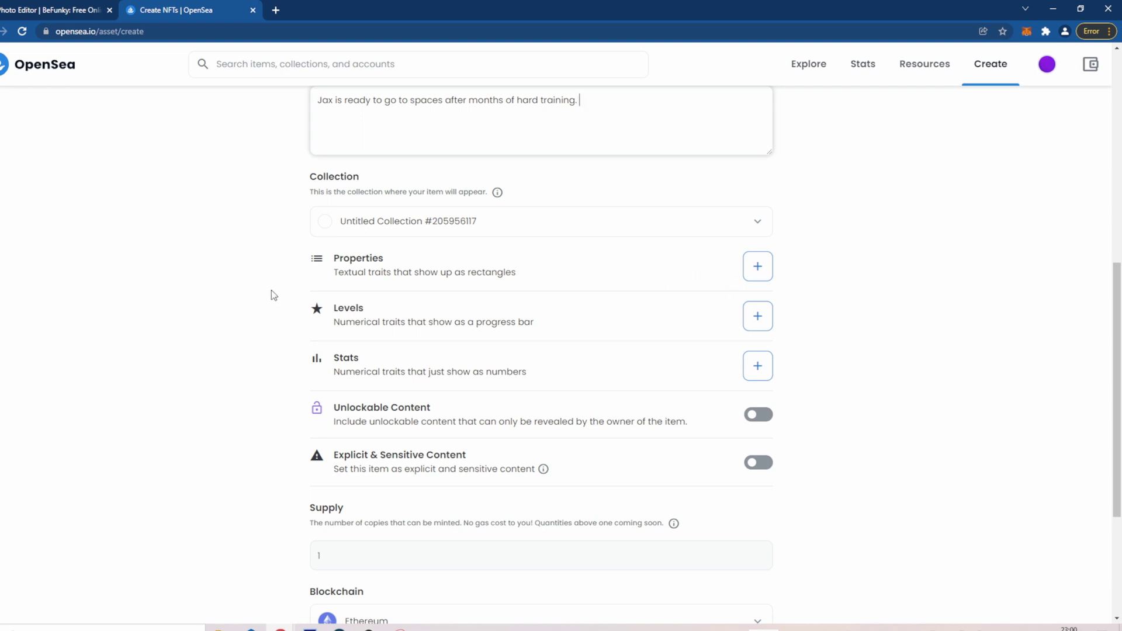
{"action": "scroll", "coordinate": [298, 298], "scroll_direction": "down", "scroll_amount": 2}
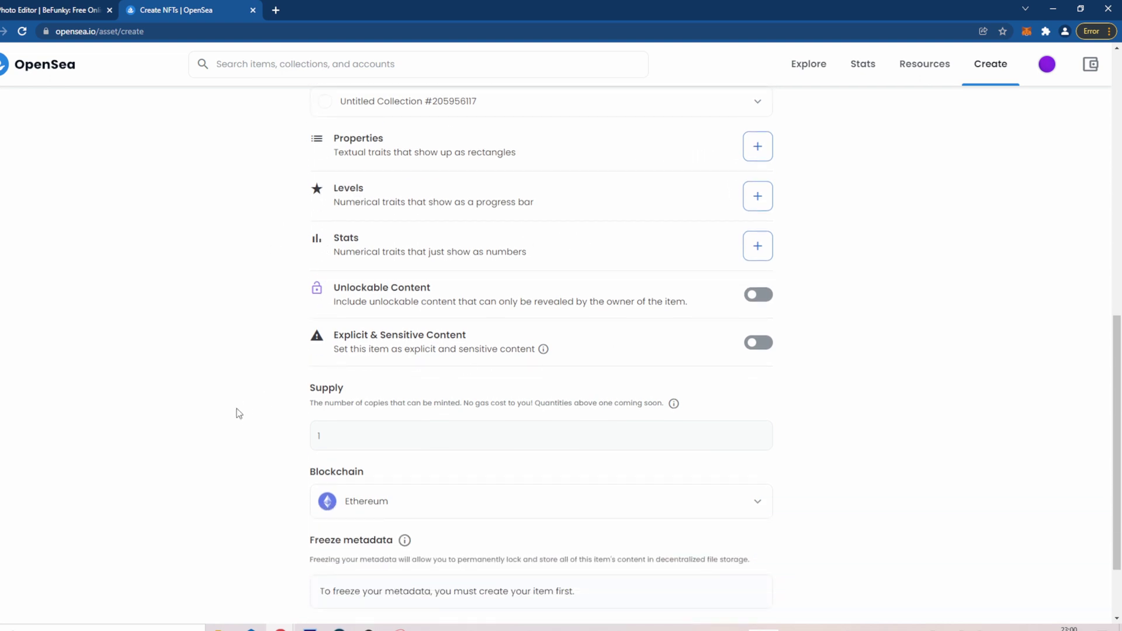
{"action": "scroll", "coordinate": [242, 412], "scroll_direction": "down", "scroll_amount": 2}
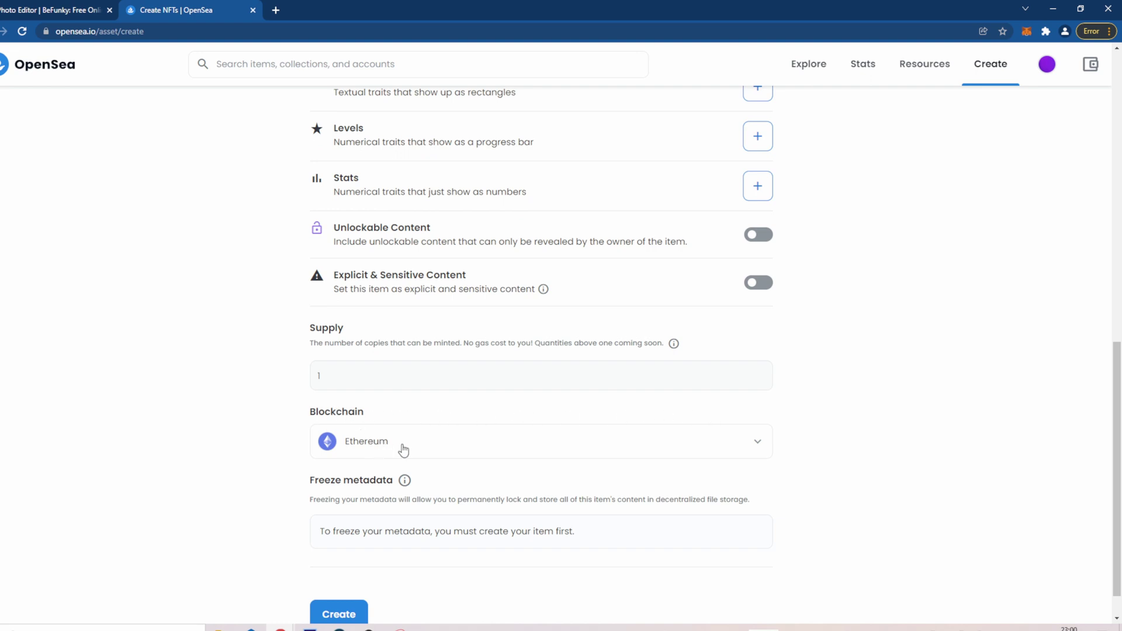
{"action": "left_click", "coordinate": [536, 443]}
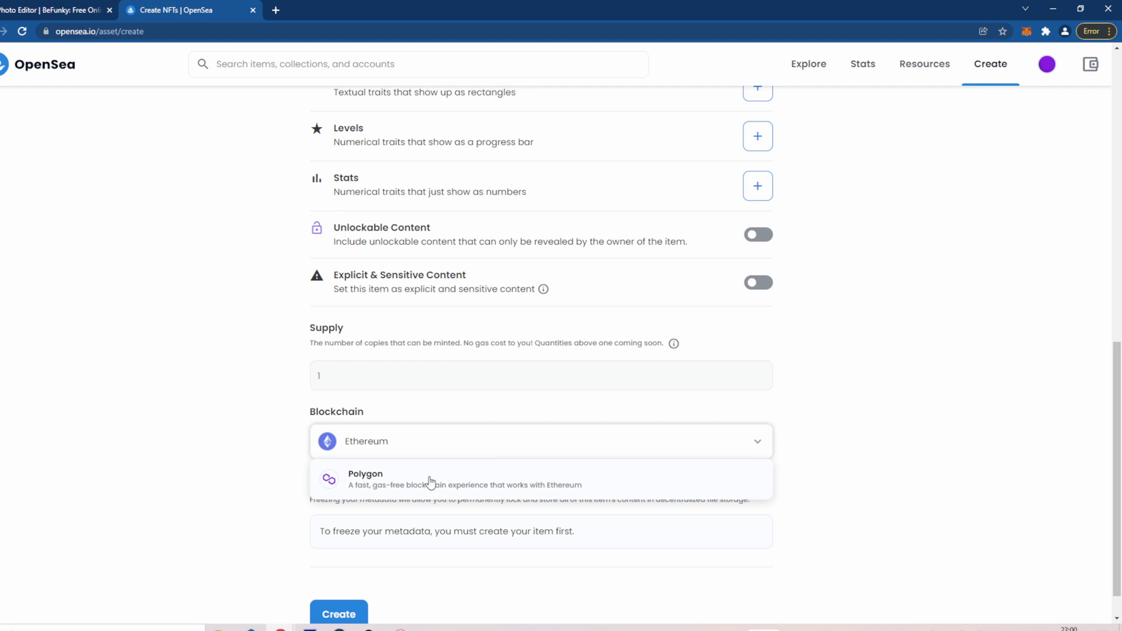
{"action": "left_click", "coordinate": [414, 488]}
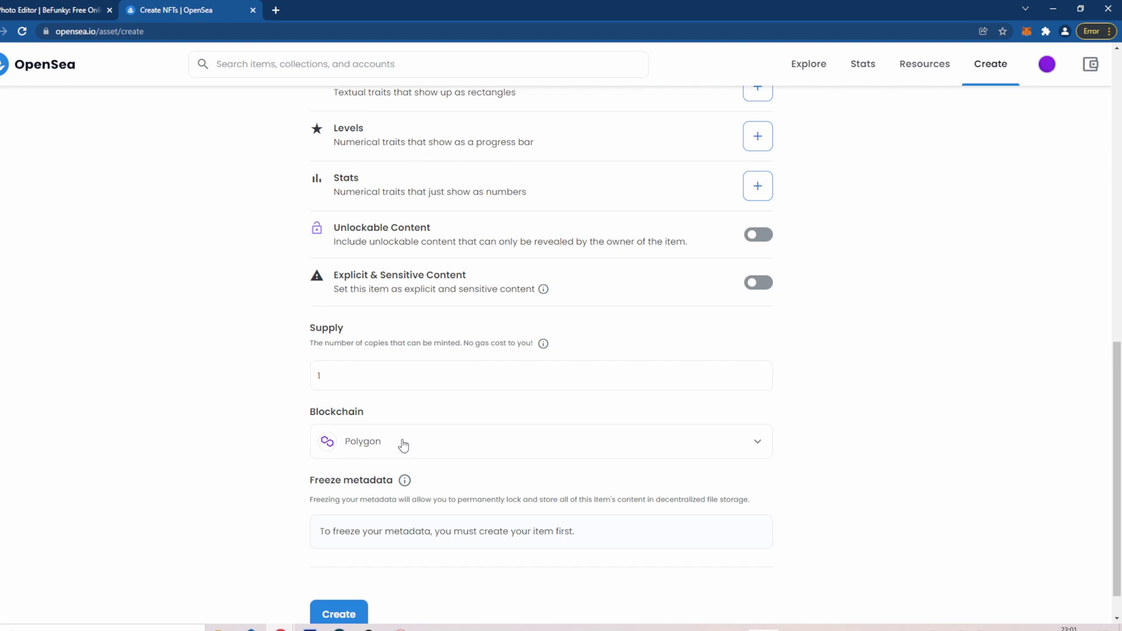
- Check the supply field and the filled-in item details, and create the item
{"action": "left_click", "coordinate": [338, 380]}
{"action": "left_click_drag", "start_coordinate": [338, 380], "coordinate": [319, 375]}
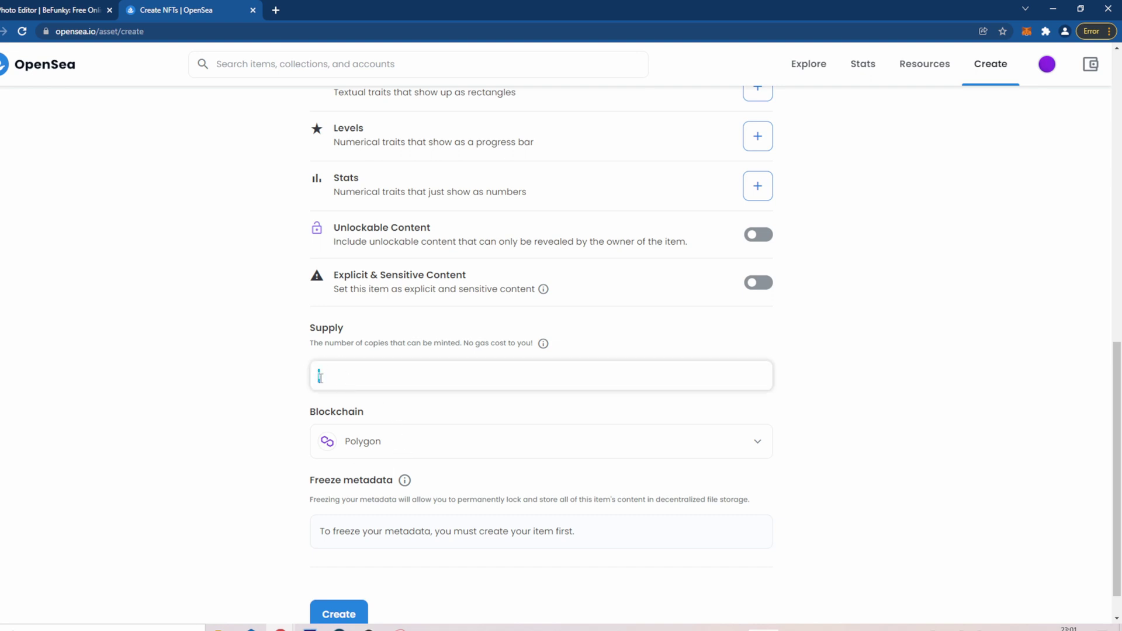
{"action": "scroll", "coordinate": [319, 375], "scroll_direction": "up", "scroll_amount": 10}
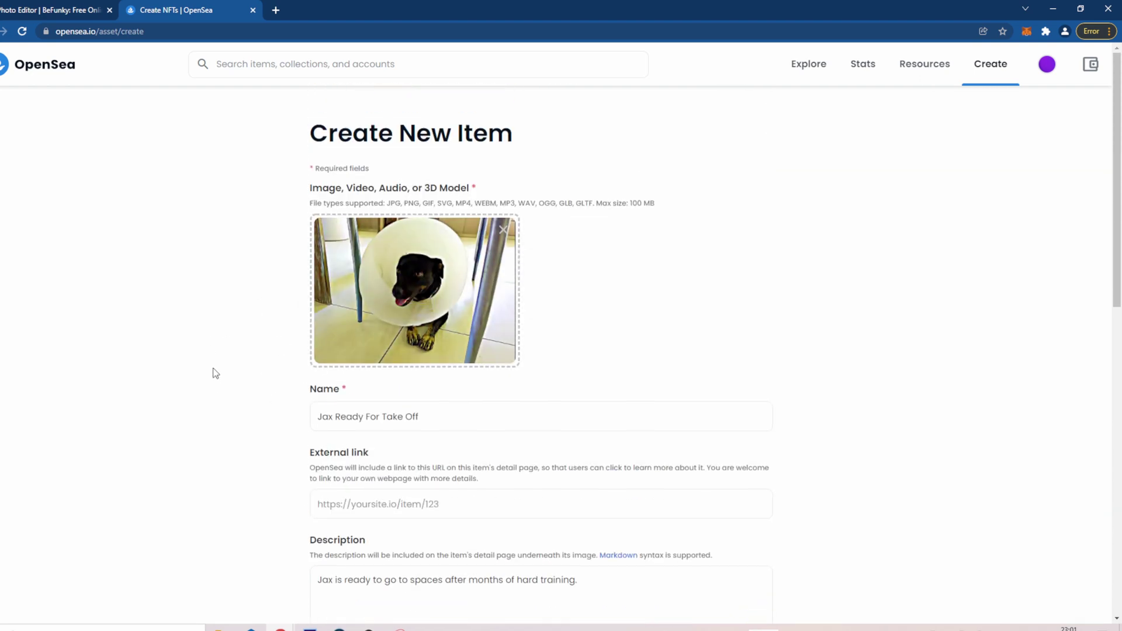
{"action": "scroll", "coordinate": [215, 378], "scroll_direction": "down", "scroll_amount": 10}
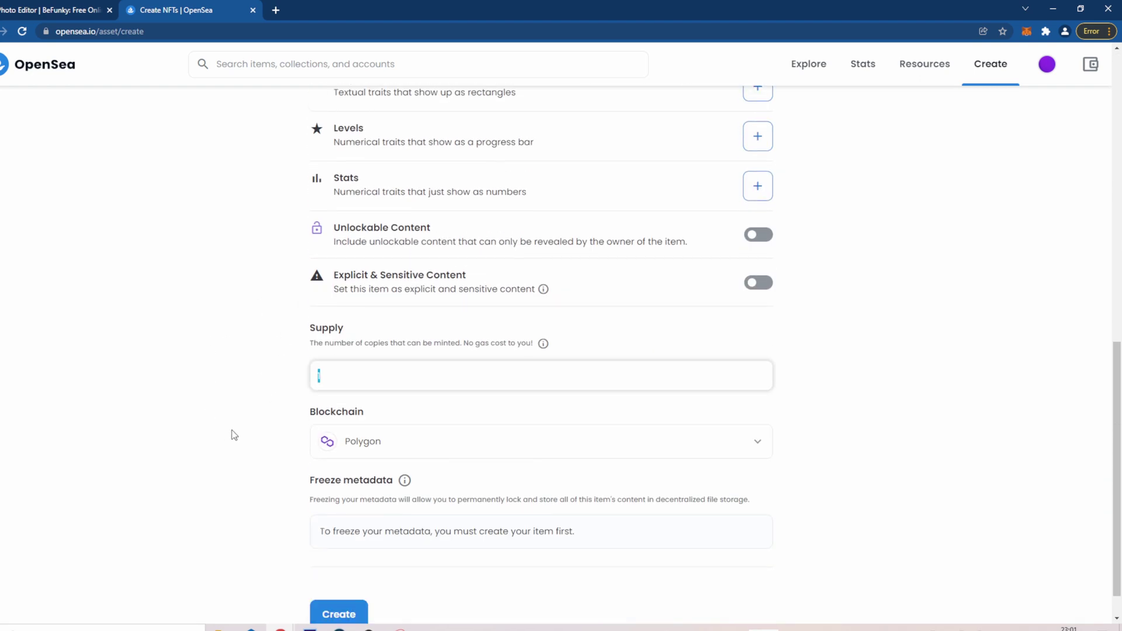
{"action": "left_click", "coordinate": [344, 381]}
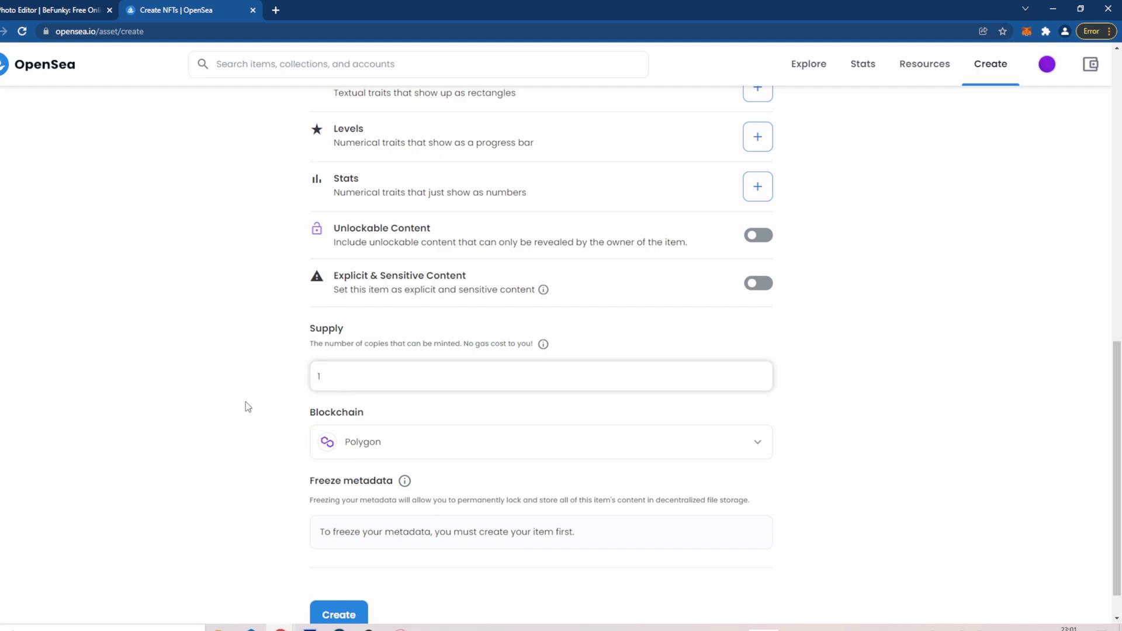
{"action": "scroll", "coordinate": [245, 409], "scroll_direction": "up", "scroll_amount": 9}
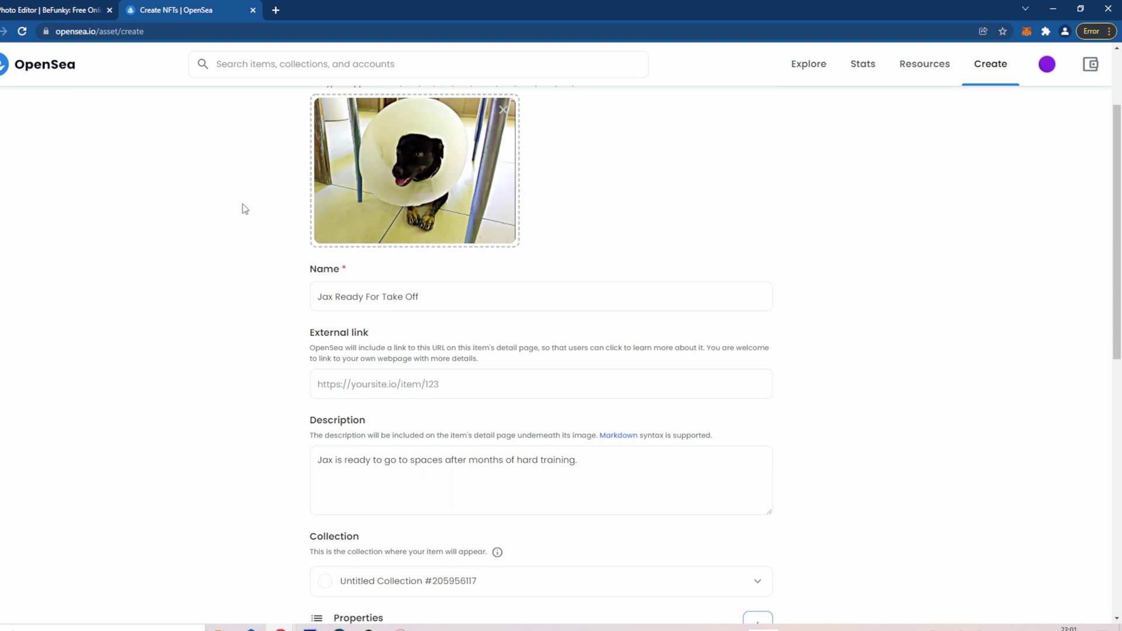
{"action": "scroll", "coordinate": [234, 295], "scroll_direction": "down", "scroll_amount": 5}
{"action": "scroll", "coordinate": [233, 307], "scroll_direction": "down", "scroll_amount": 2}
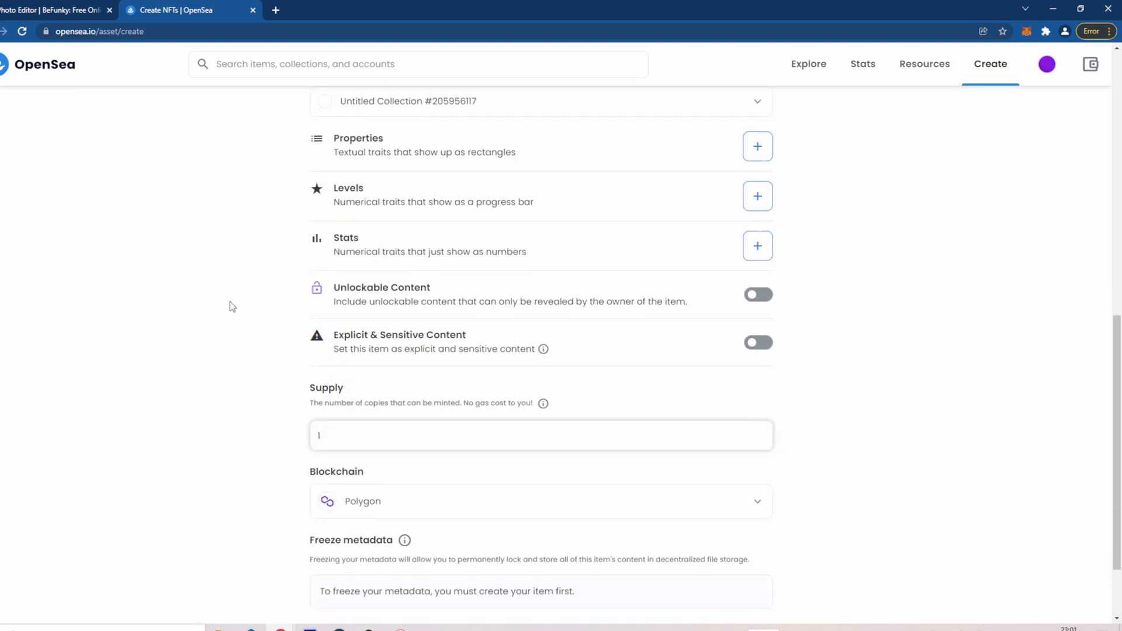
{"action": "scroll", "coordinate": [180, 344], "scroll_direction": "down", "scroll_amount": 2}
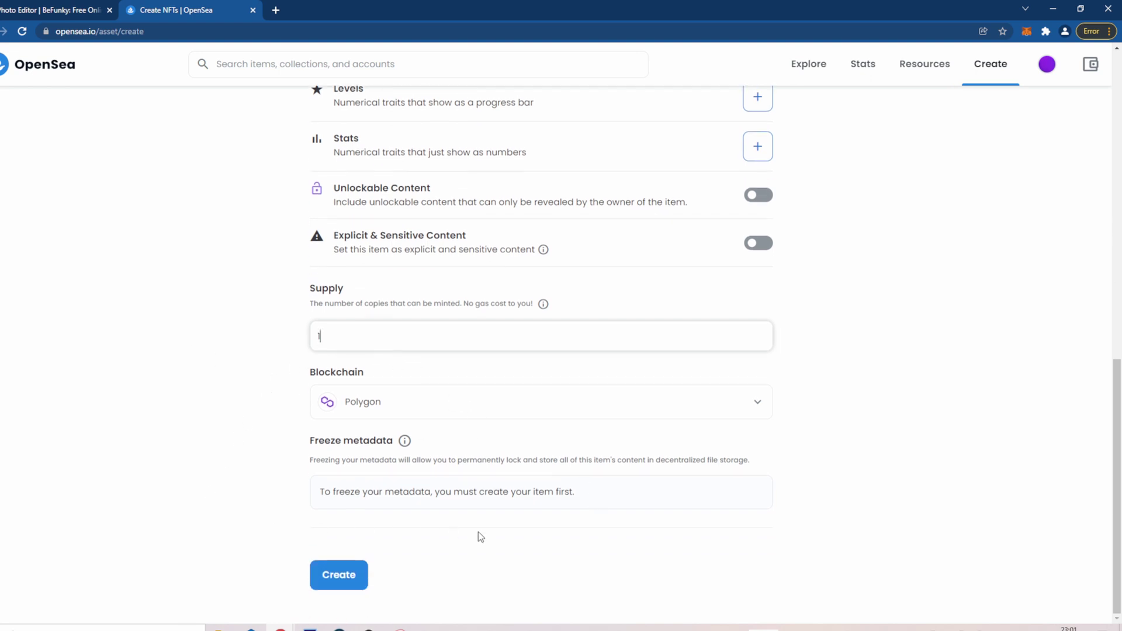
{"action": "left_click", "coordinate": [358, 580]}
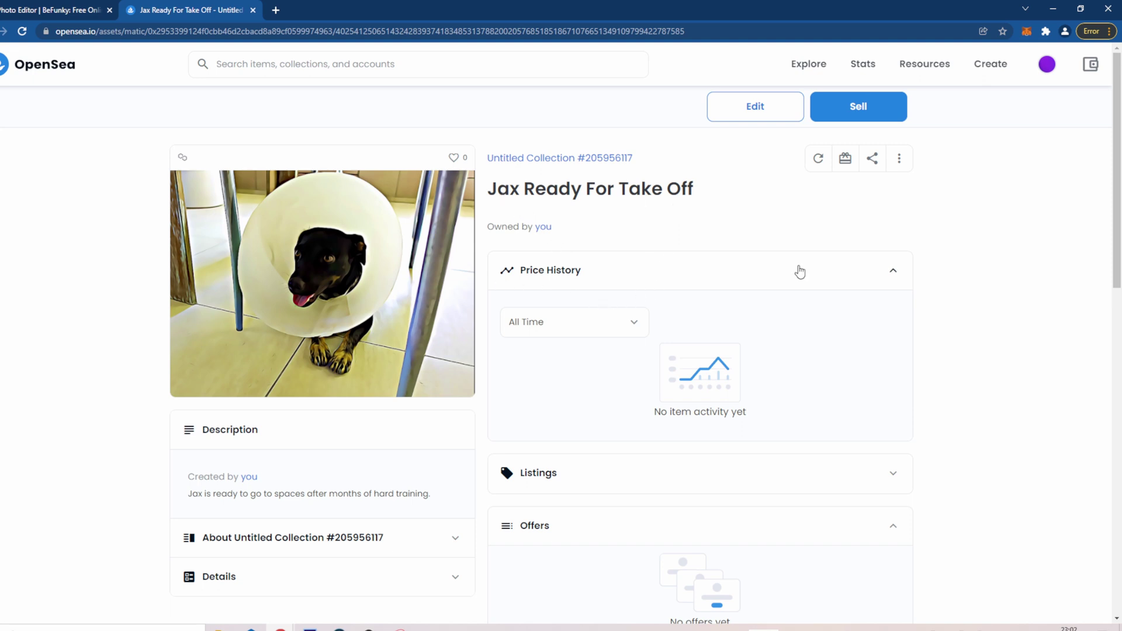
- Look over the new item's page, including its description, offers and item activity
{"action": "scroll", "coordinate": [83, 393], "scroll_direction": "down", "scroll_amount": 3}
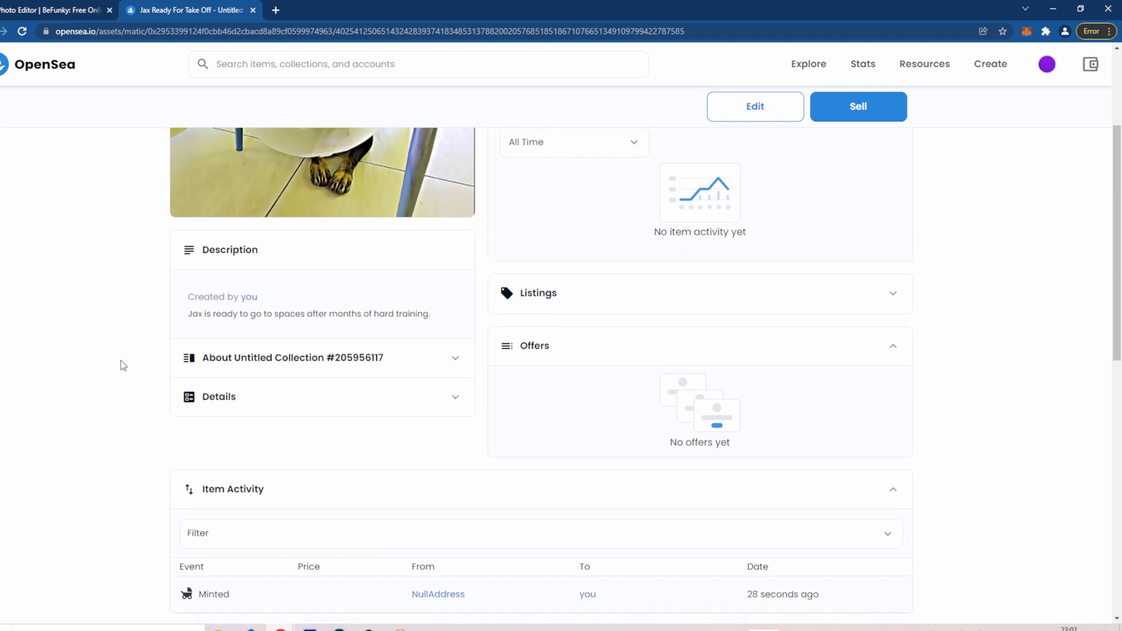
{"action": "scroll", "coordinate": [271, 376], "scroll_direction": "down", "scroll_amount": 2}
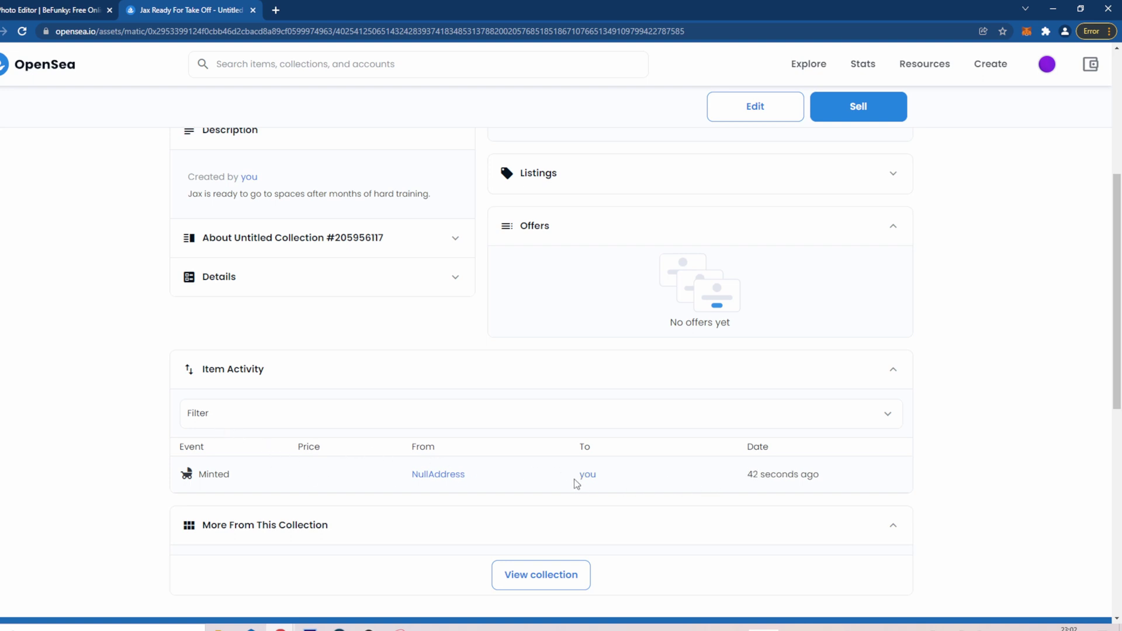
{"action": "scroll", "coordinate": [113, 446], "scroll_direction": "up", "scroll_amount": 5}
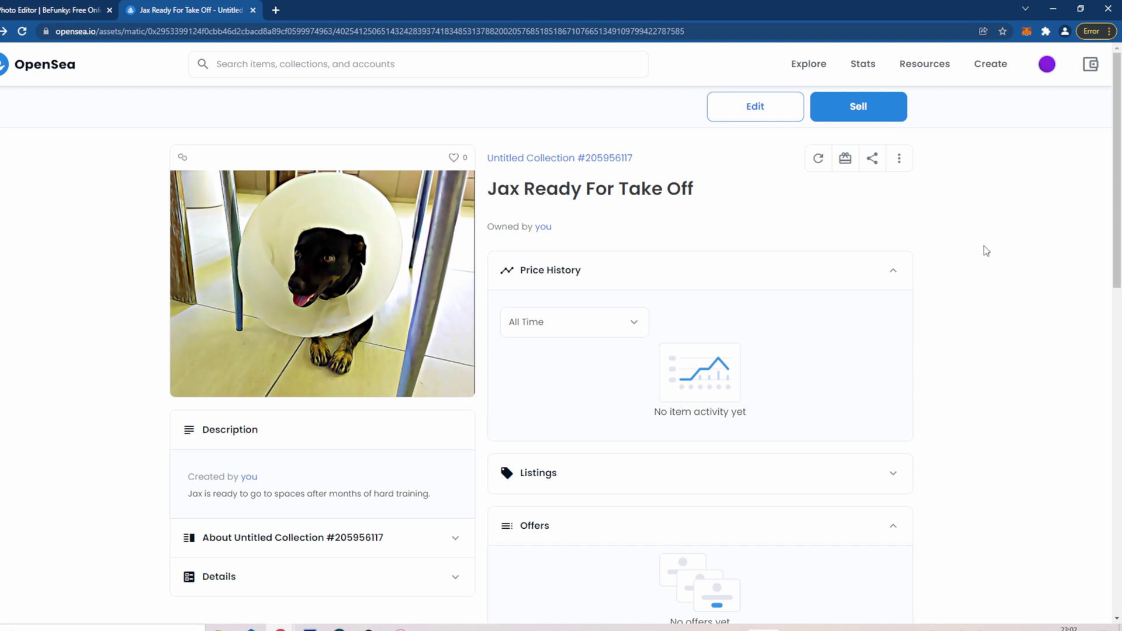
- Go to the account profile and open the collected item "Jax Ready For Take Off"
{"action": "mouse_move", "coordinate": [1046, 66]}
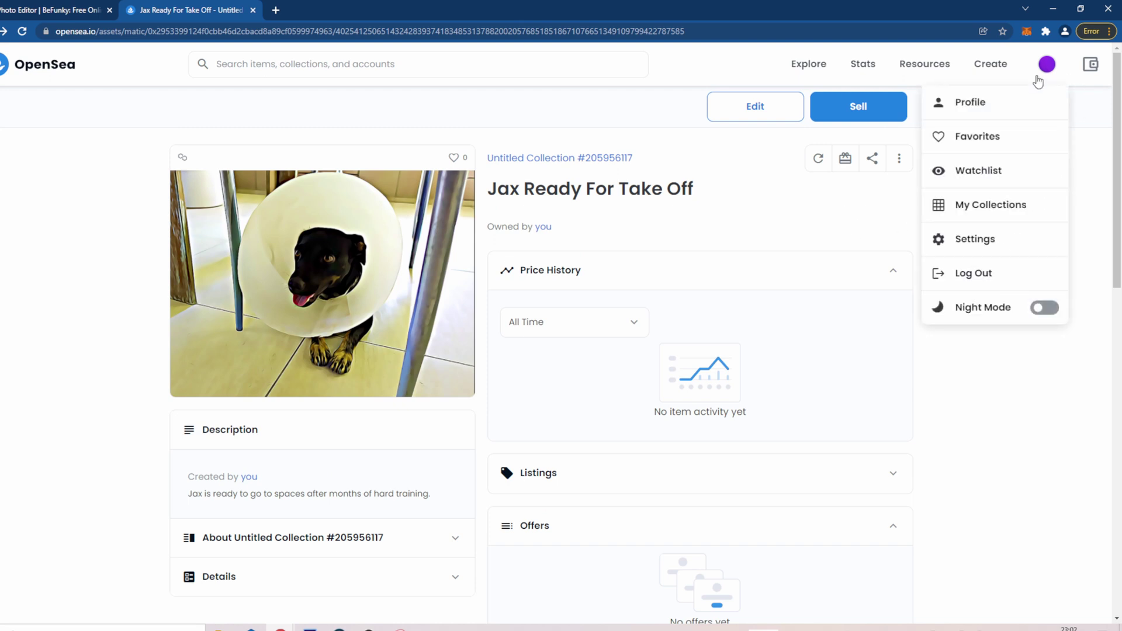
{"action": "left_click", "coordinate": [1000, 111]}
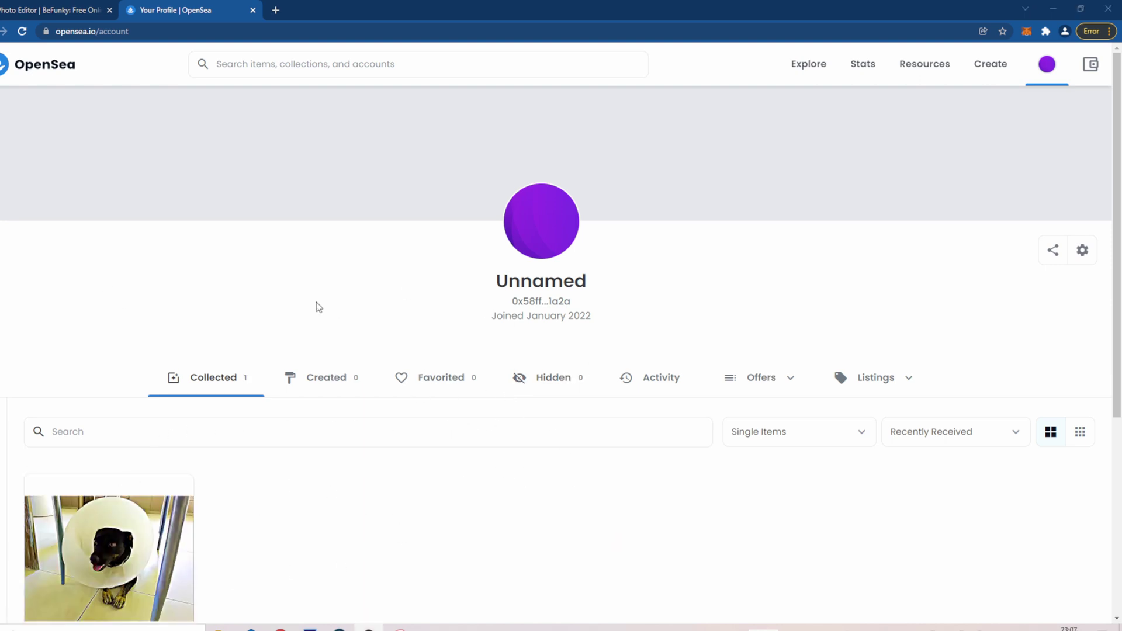
{"action": "scroll", "coordinate": [346, 305], "scroll_direction": "down", "scroll_amount": 1}
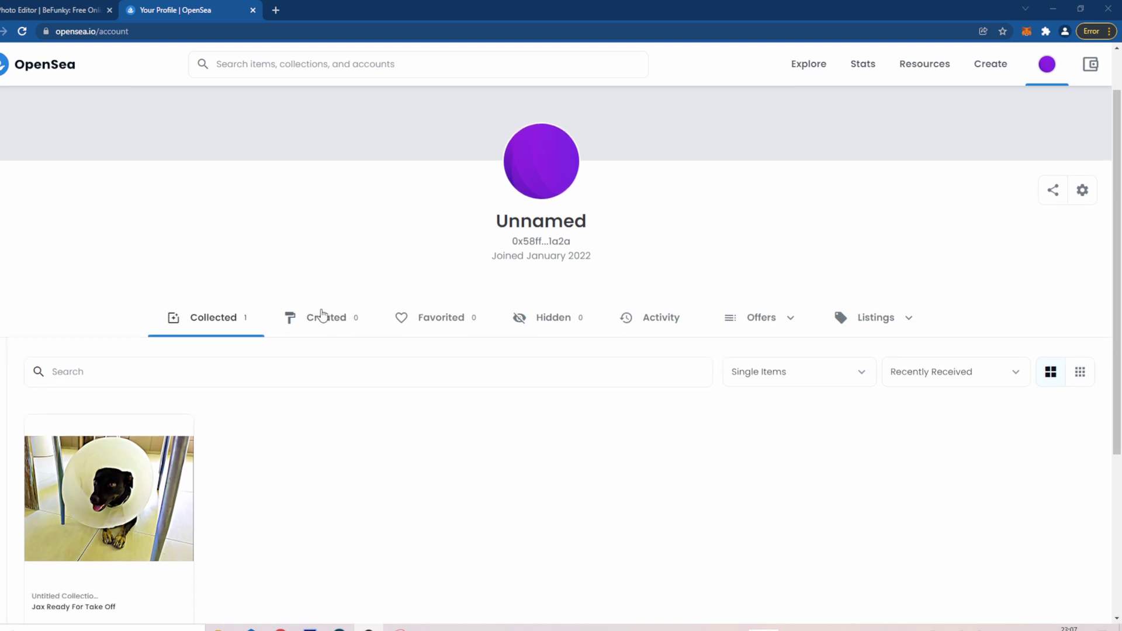
{"action": "left_click", "coordinate": [176, 515]}
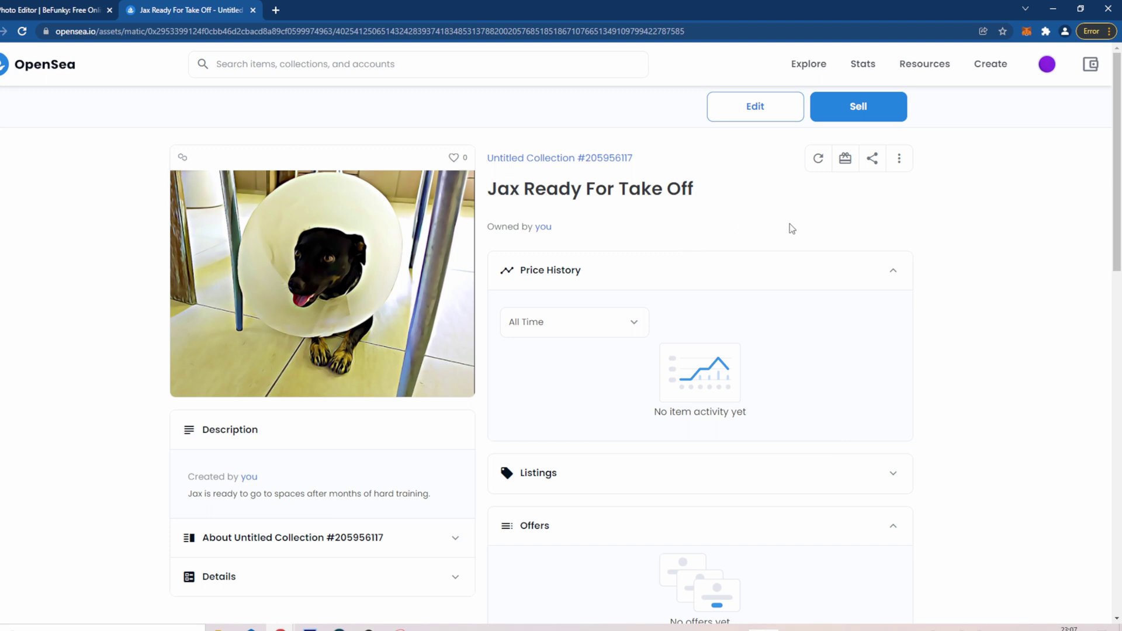
- Edit the item so its description says "space" instead of "spaces", and submit the changes
{"action": "left_click", "coordinate": [746, 113]}
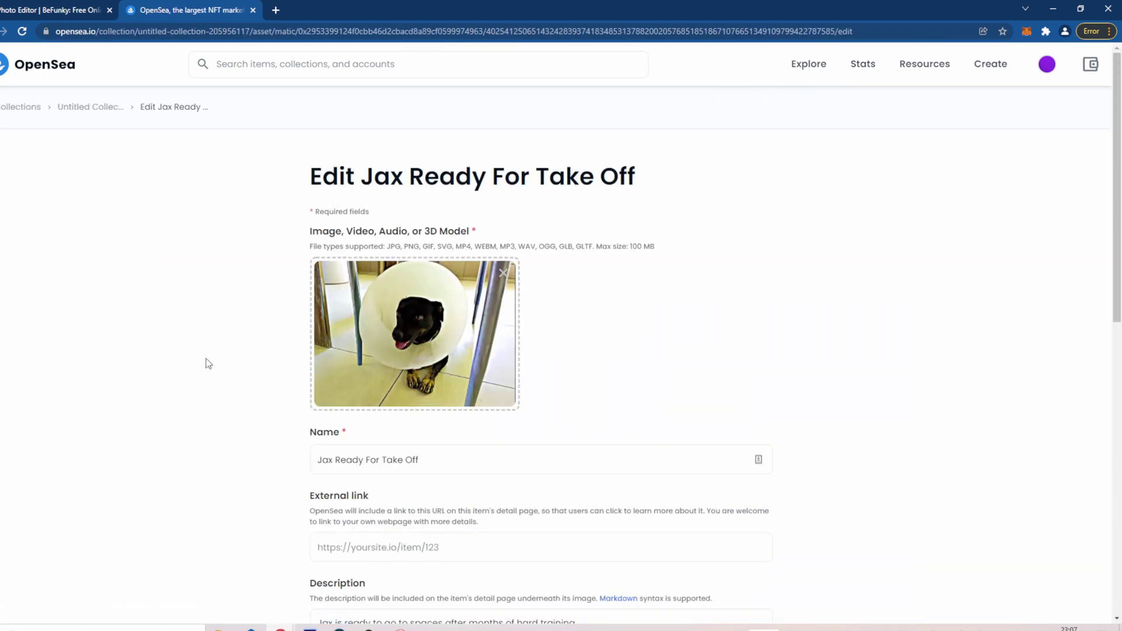
{"action": "scroll", "coordinate": [206, 359], "scroll_direction": "down", "scroll_amount": 2}
{"action": "scroll", "coordinate": [192, 306], "scroll_direction": "down", "scroll_amount": 3}
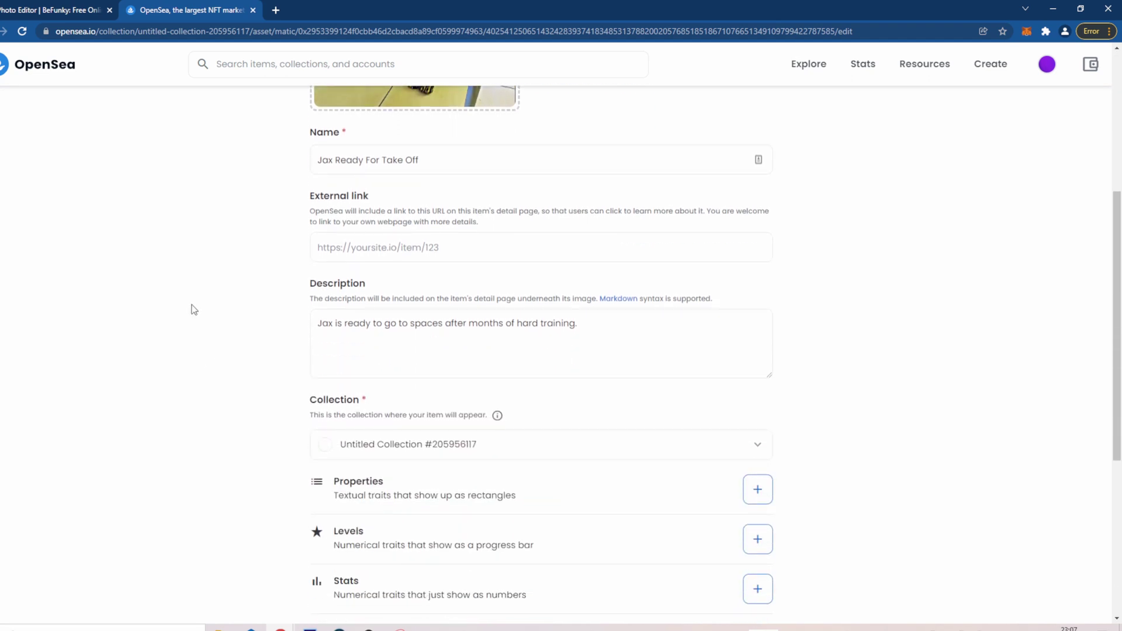
{"action": "left_click", "coordinate": [444, 321]}
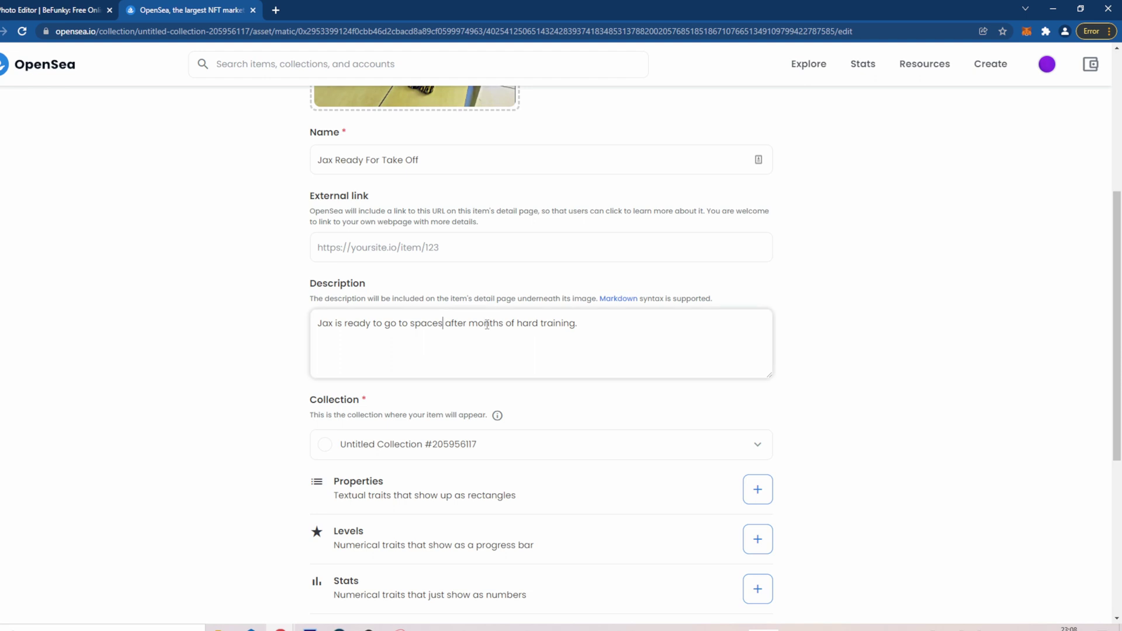
{"action": "key", "text": "BackSpace"}
{"action": "left_click", "coordinate": [985, 298]}
{"action": "scroll", "coordinate": [826, 290], "scroll_direction": "down", "scroll_amount": 6}
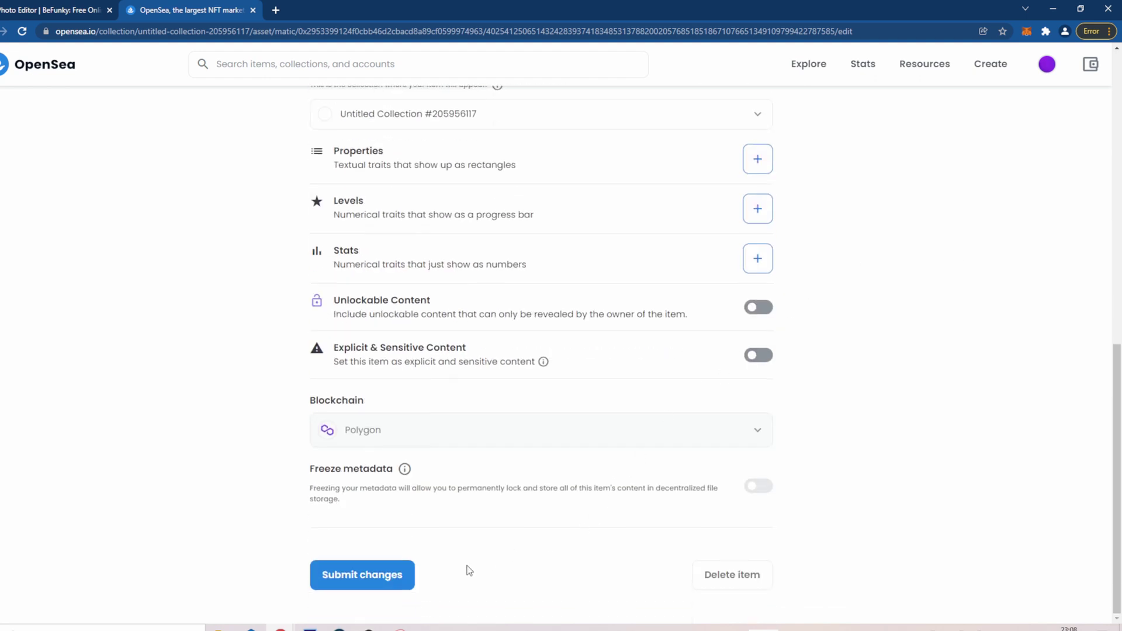
{"action": "left_click", "coordinate": [375, 580]}
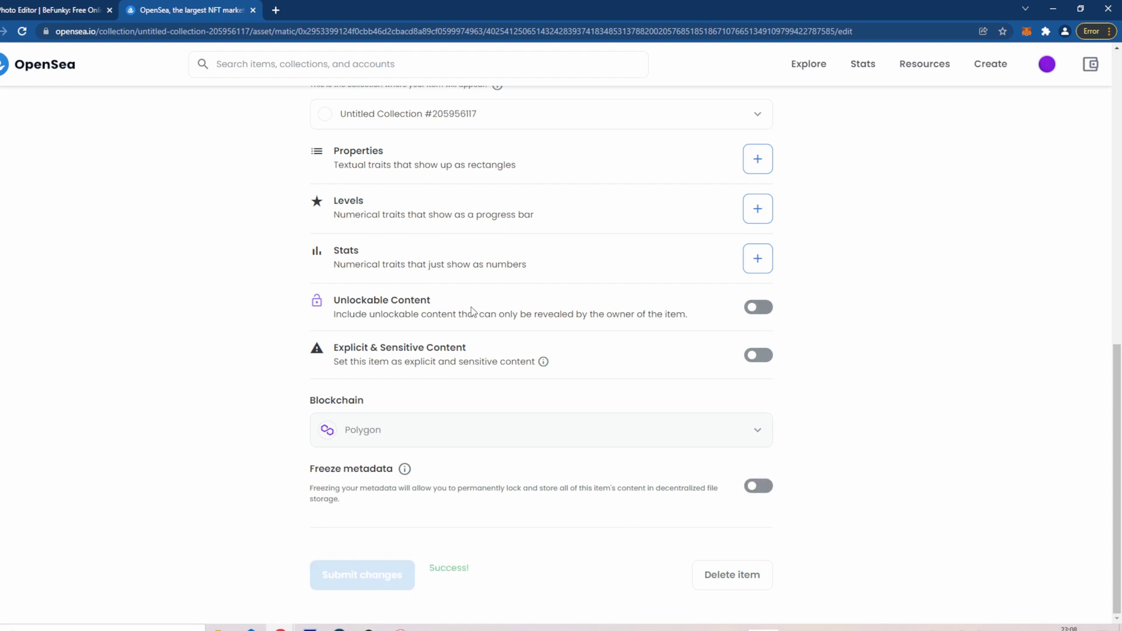
- Return to the account profile and look over the collected items
{"action": "left_click", "coordinate": [1046, 64]}
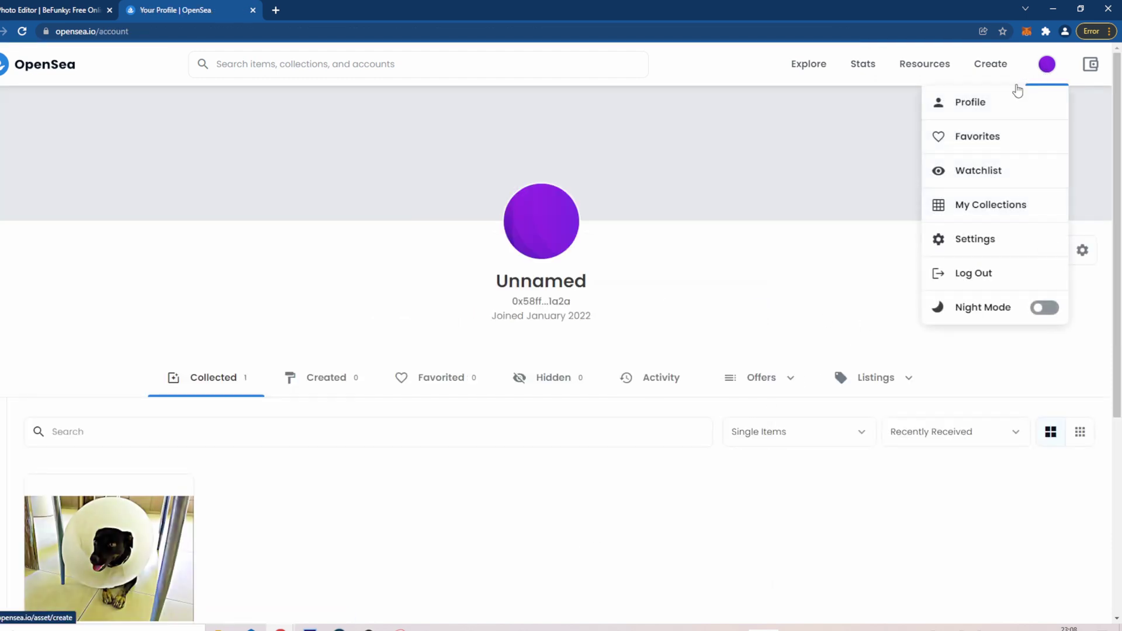
{"action": "scroll", "coordinate": [229, 357], "scroll_direction": "down", "scroll_amount": 3}
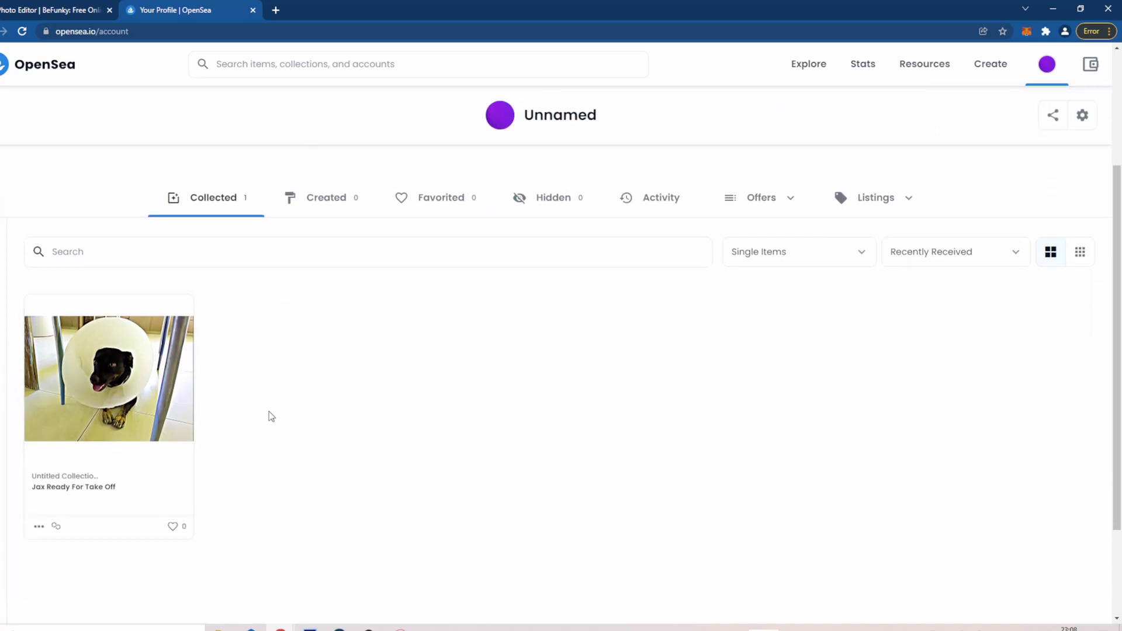
{"action": "scroll", "coordinate": [405, 411], "scroll_direction": "up", "scroll_amount": 3}
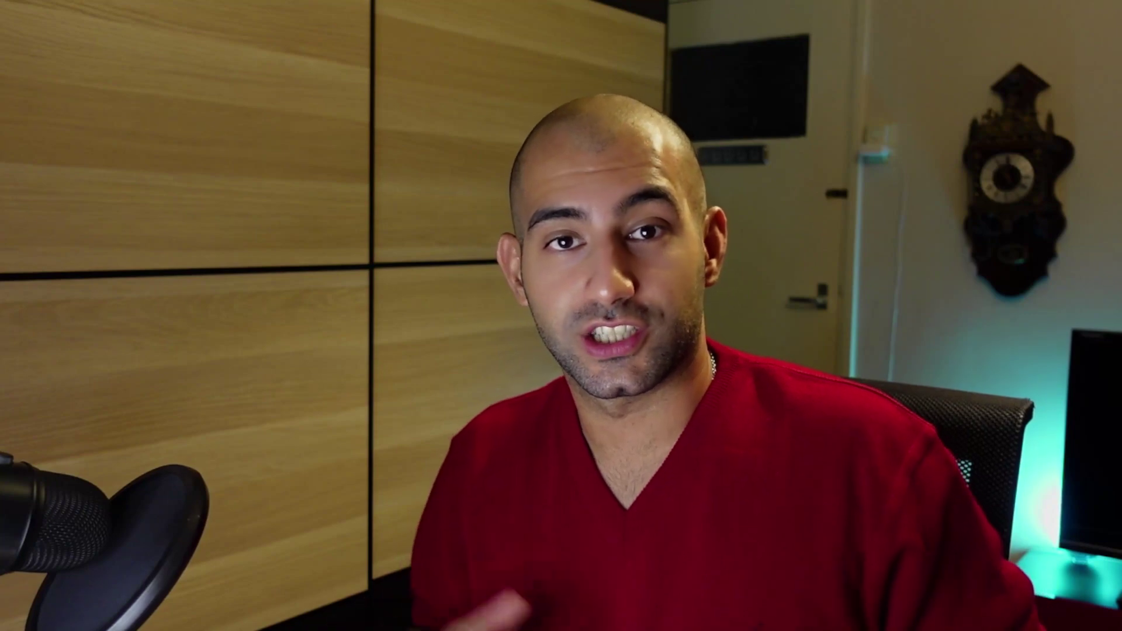